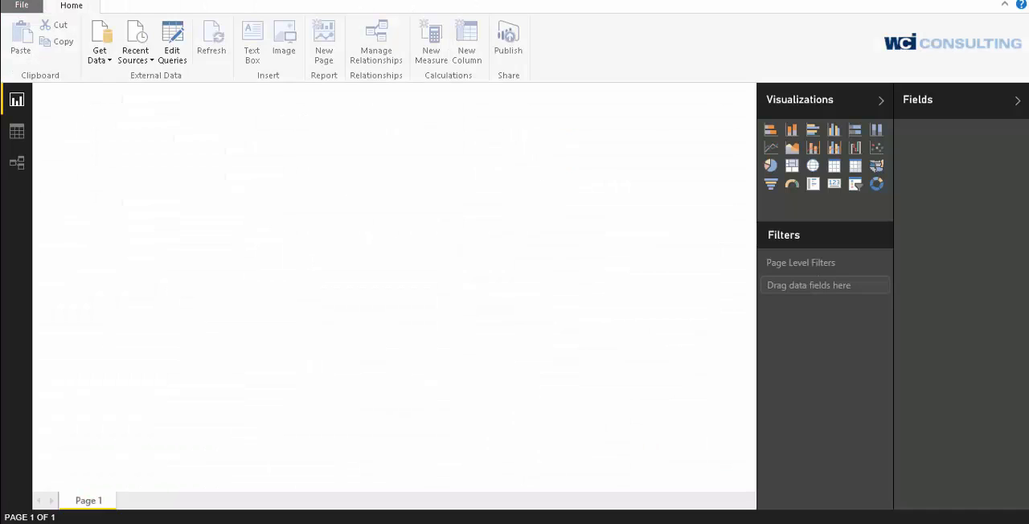
Import Sheet1 from the Excel workbook long_lat.xlsx on the Desktop and load it into the report
click(105, 62)
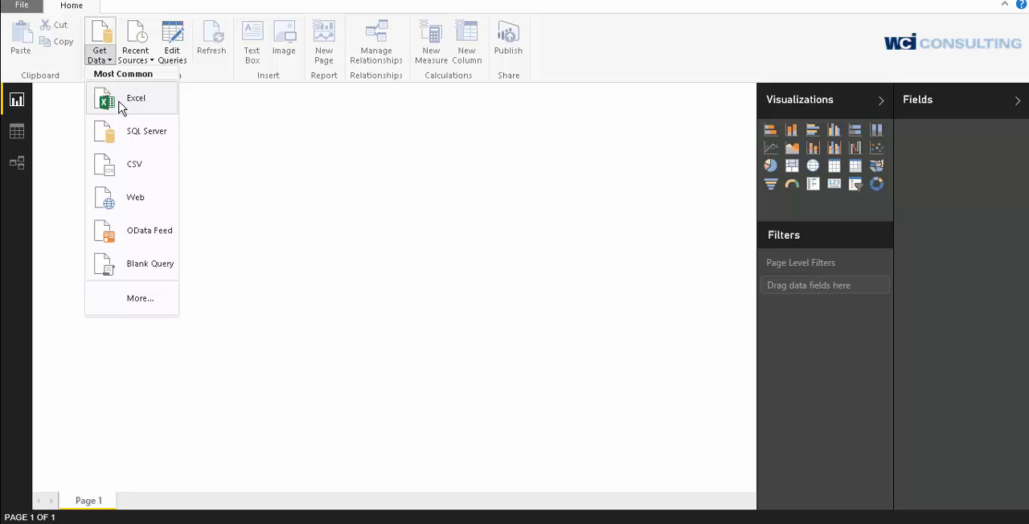
click(121, 107)
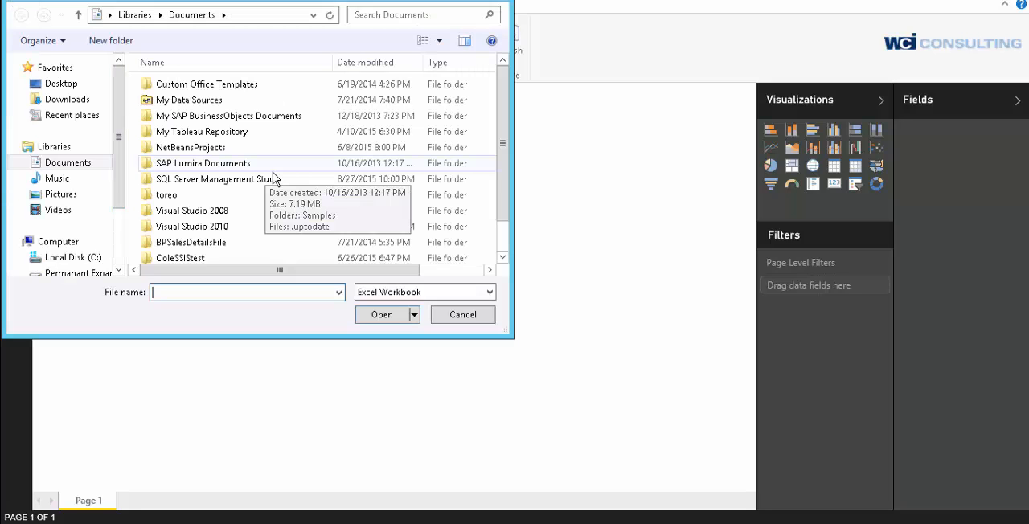
click(74, 84)
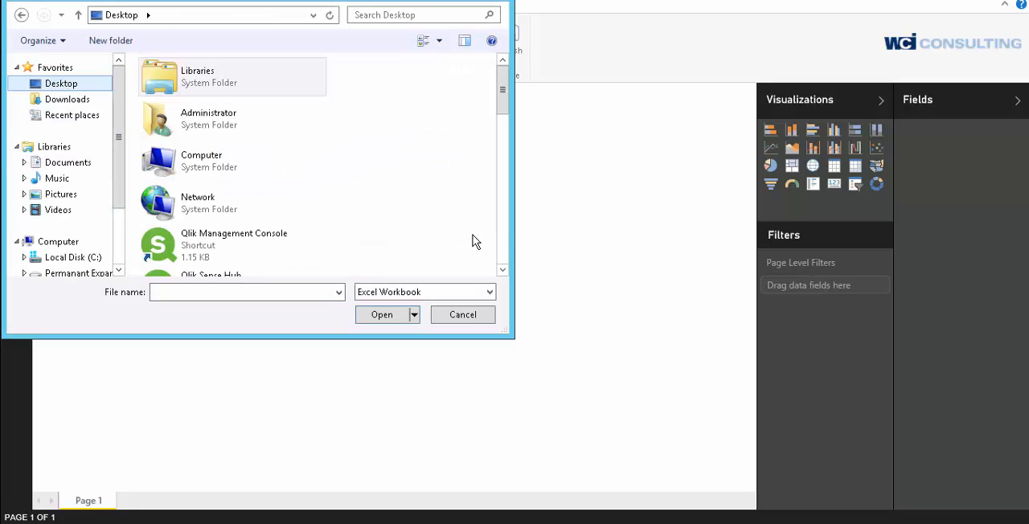
click(503, 250)
click(502, 251)
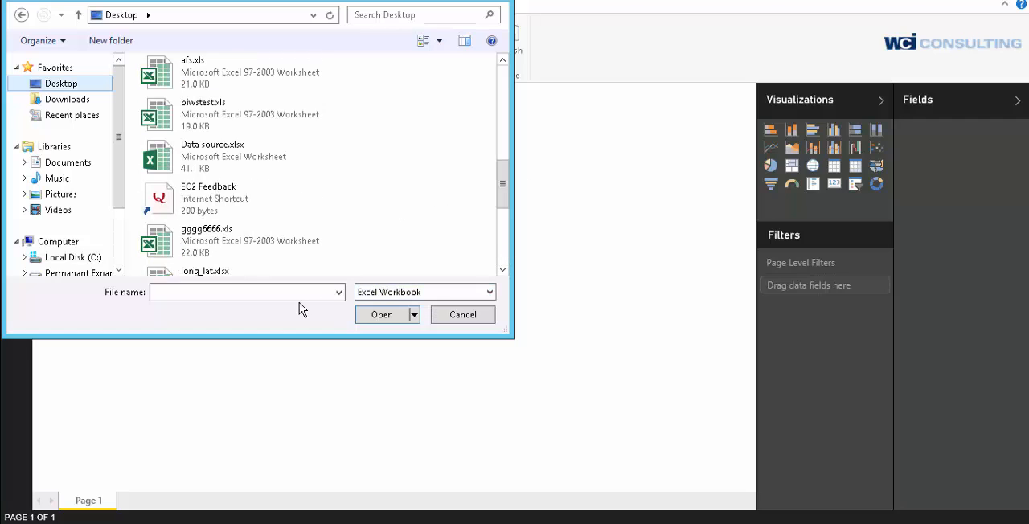
double_click(194, 275)
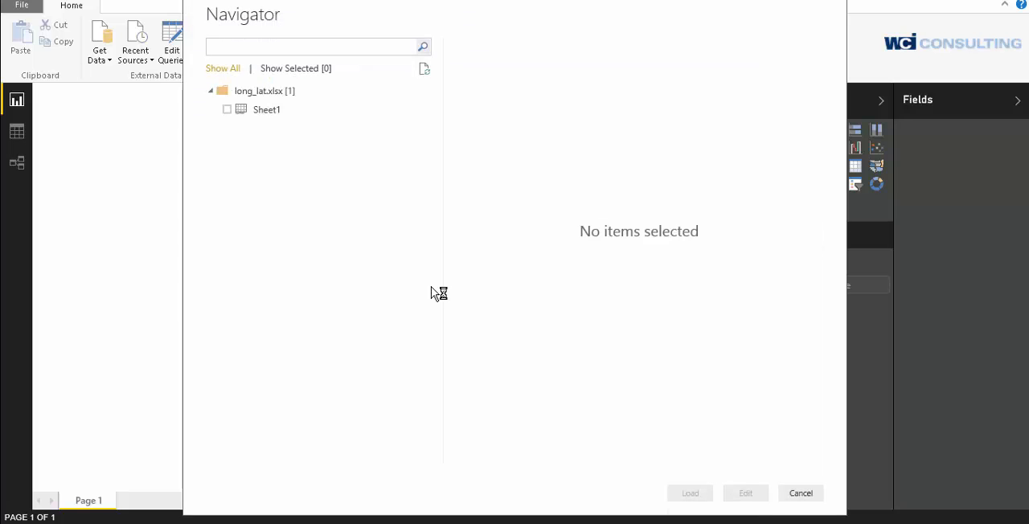
click(226, 109)
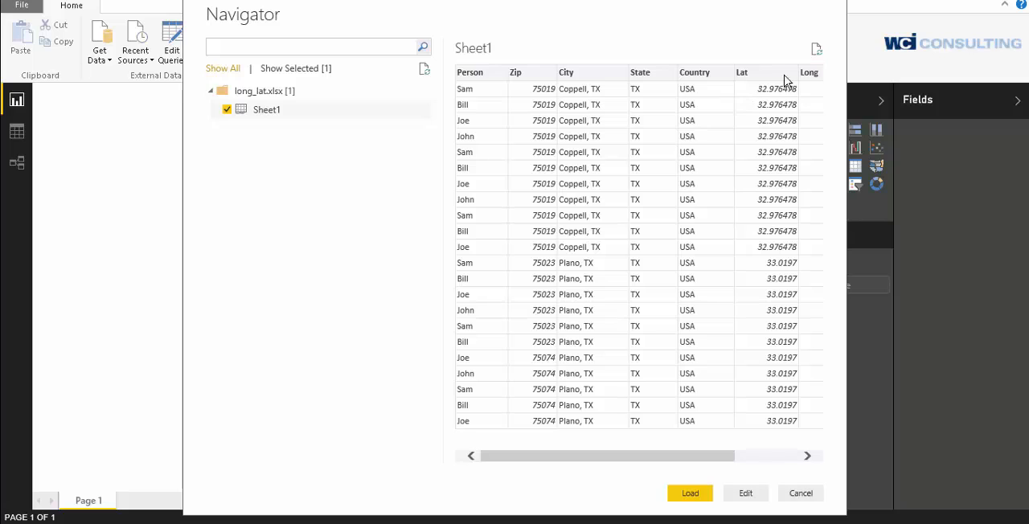
click(702, 495)
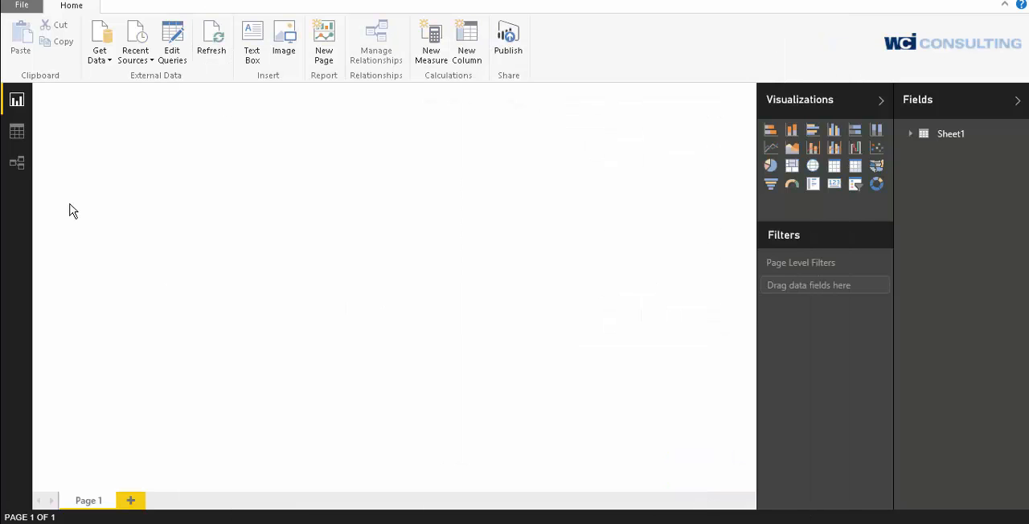
In the data view of Sheet1, set the data category of the Lat column to Latitude
click(17, 132)
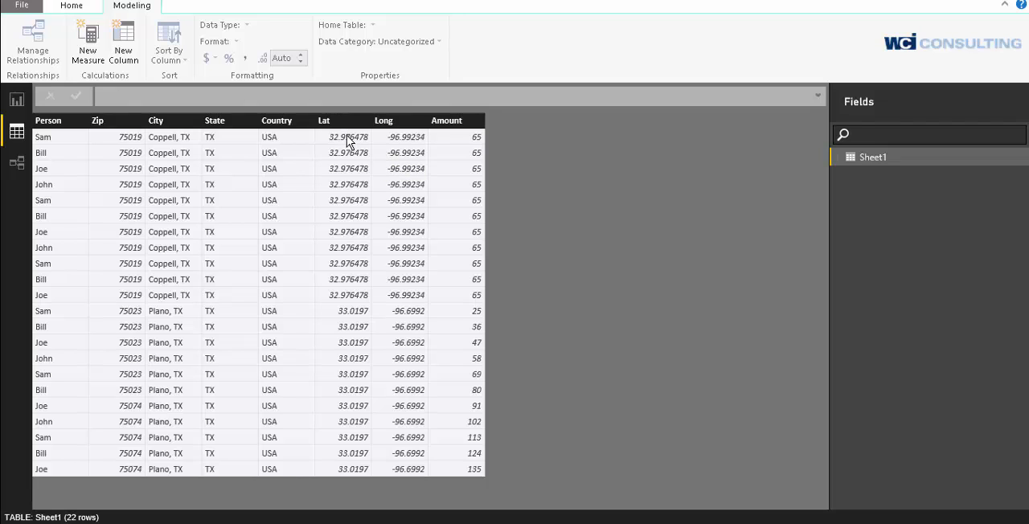
click(347, 135)
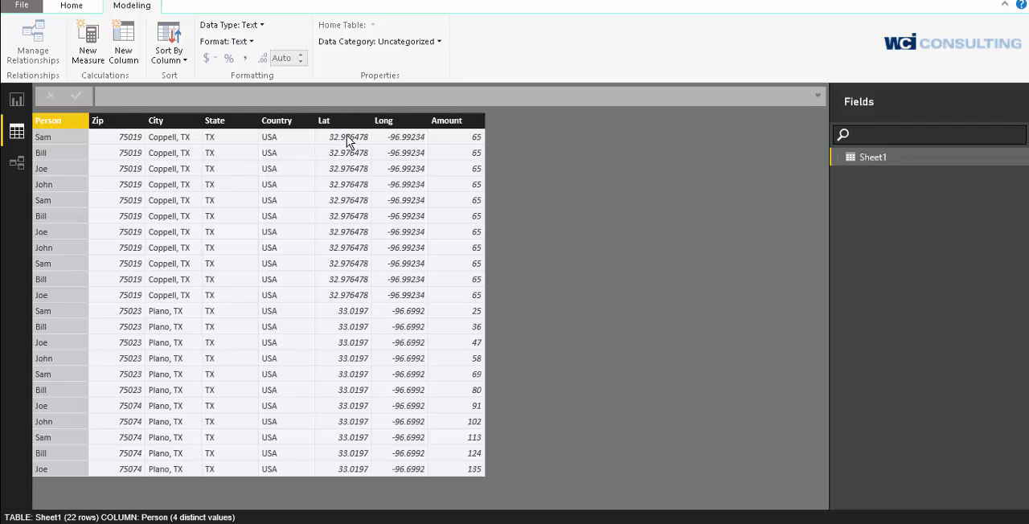
click(343, 123)
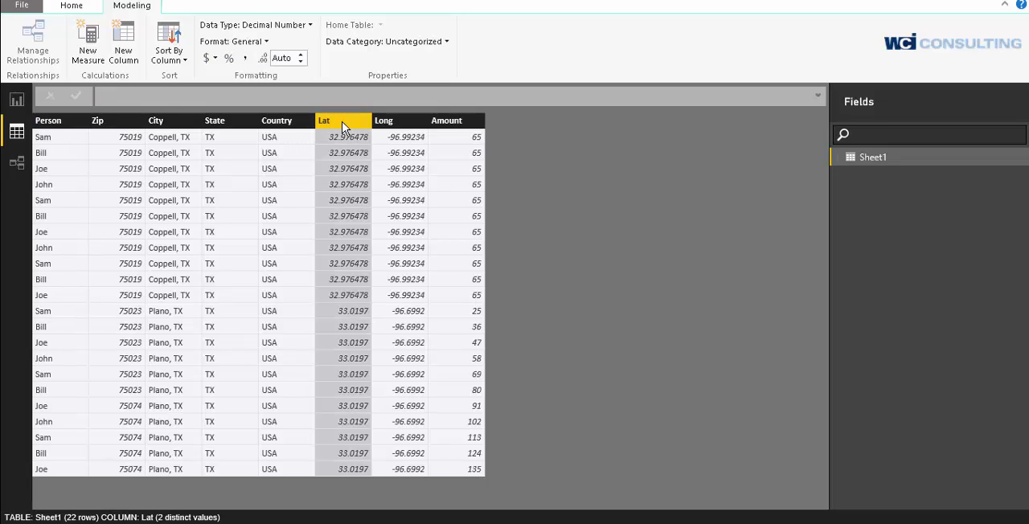
click(430, 47)
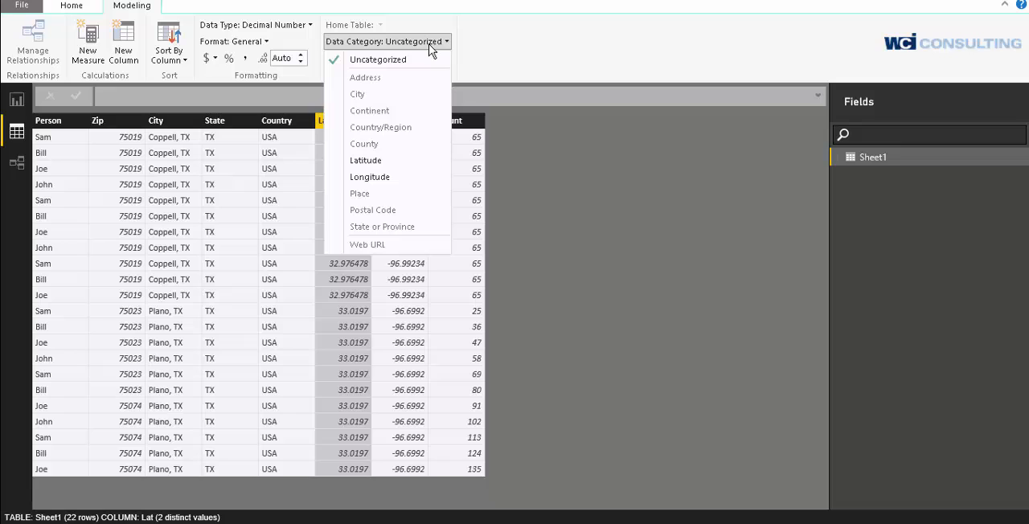
click(368, 160)
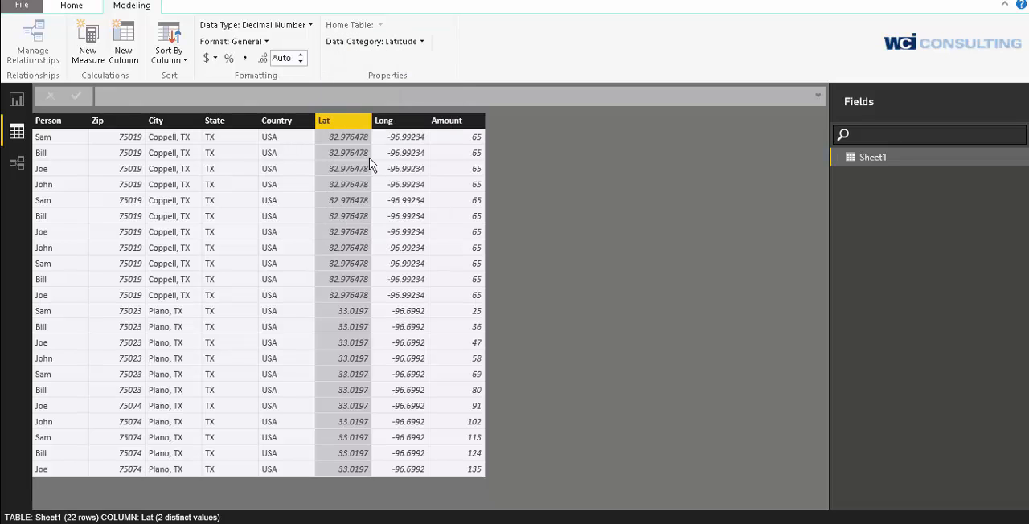
Set the data category of the Long column to Longitude
click(414, 122)
click(417, 47)
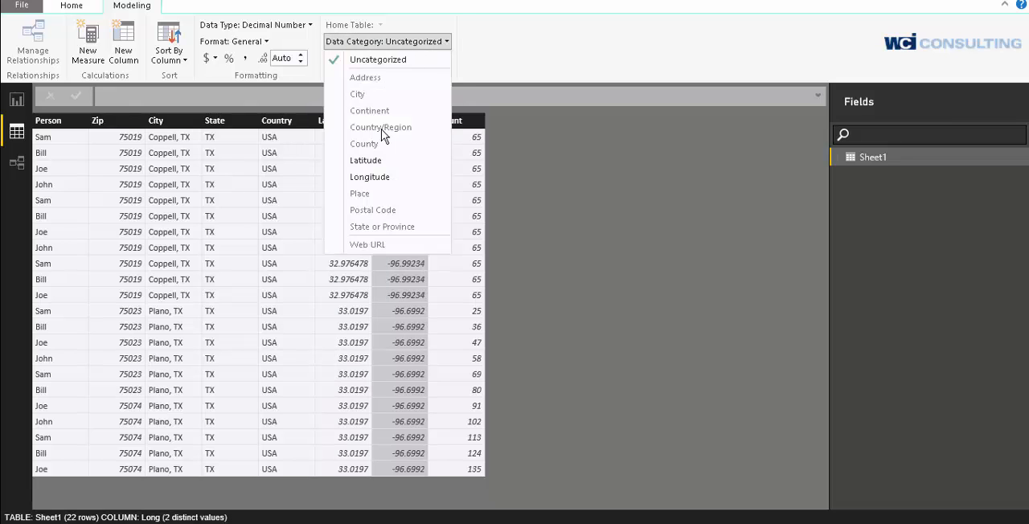
click(386, 176)
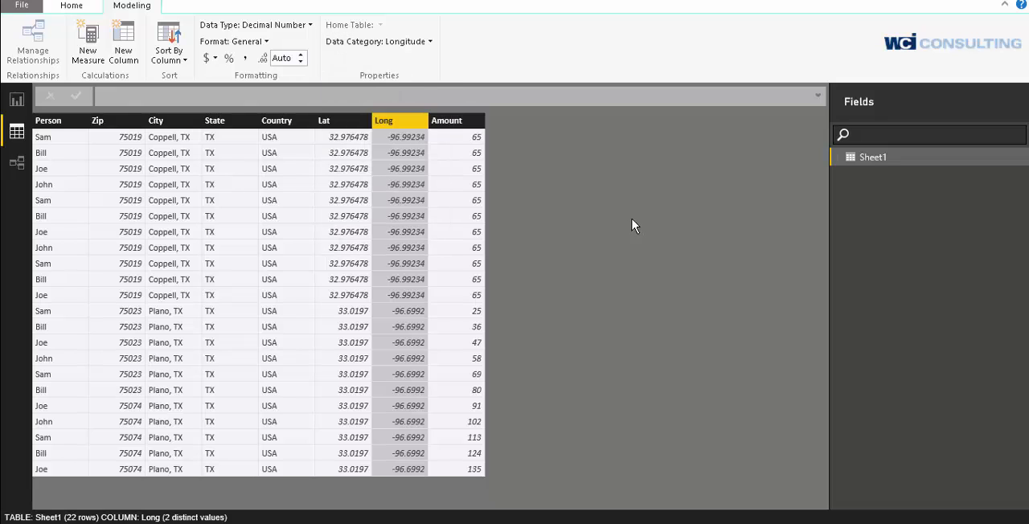
Review the data category options for the Amount column without changing its category
click(474, 122)
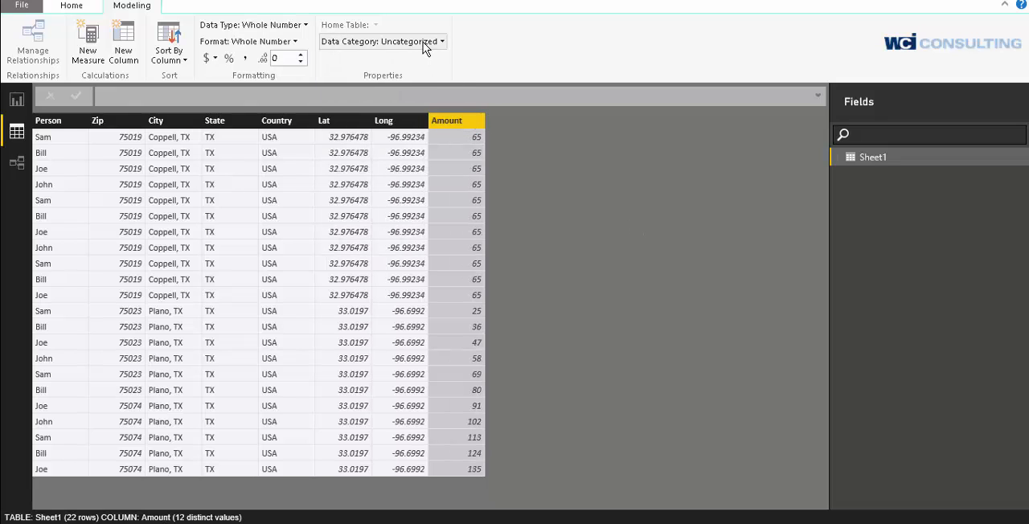
click(423, 45)
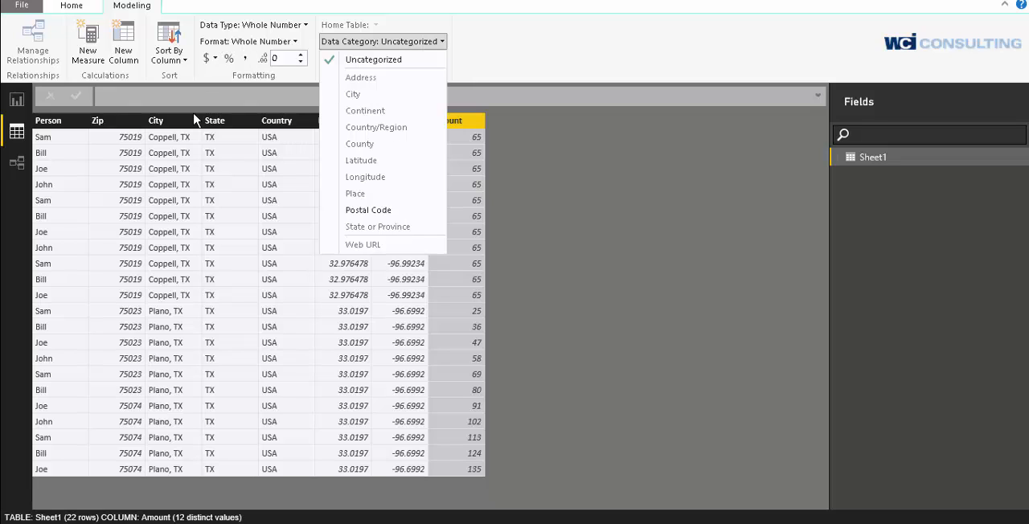
click(675, 17)
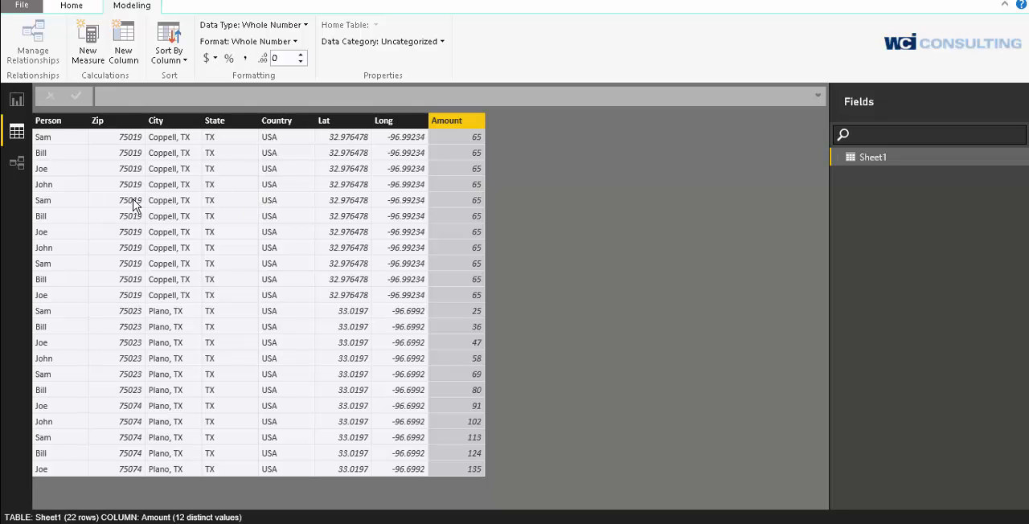
Return to the report view, add a Map visual to Page 1 and enlarge it across most of the page width
click(17, 101)
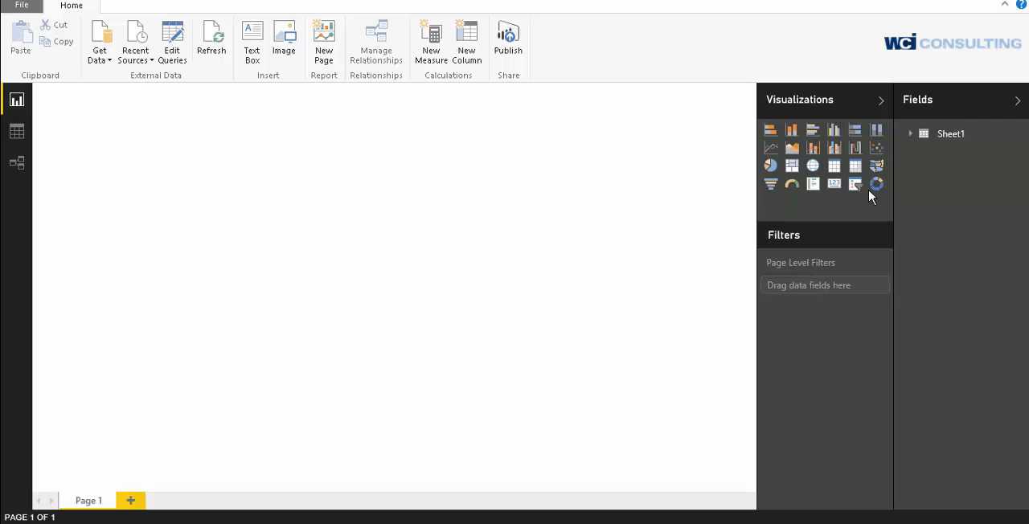
click(813, 166)
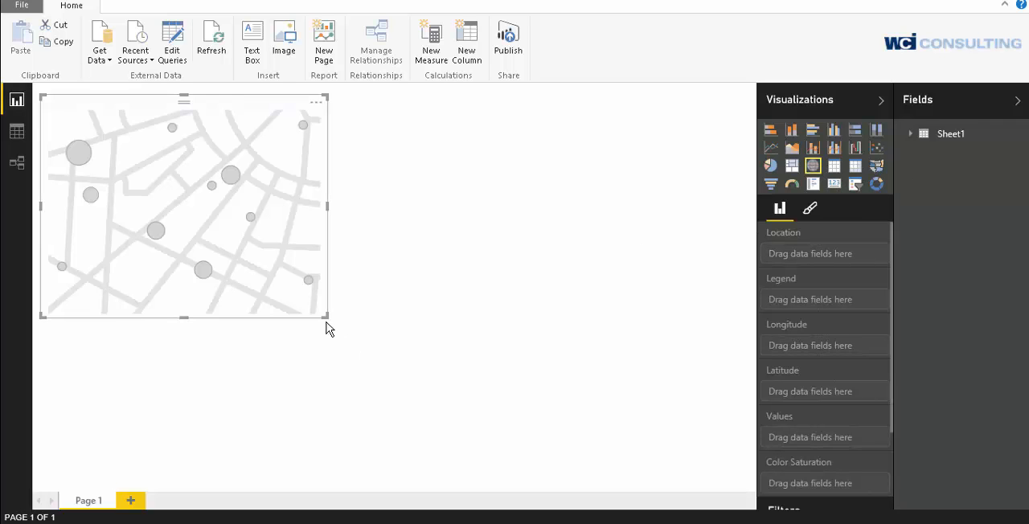
drag(325, 316, 670, 372)
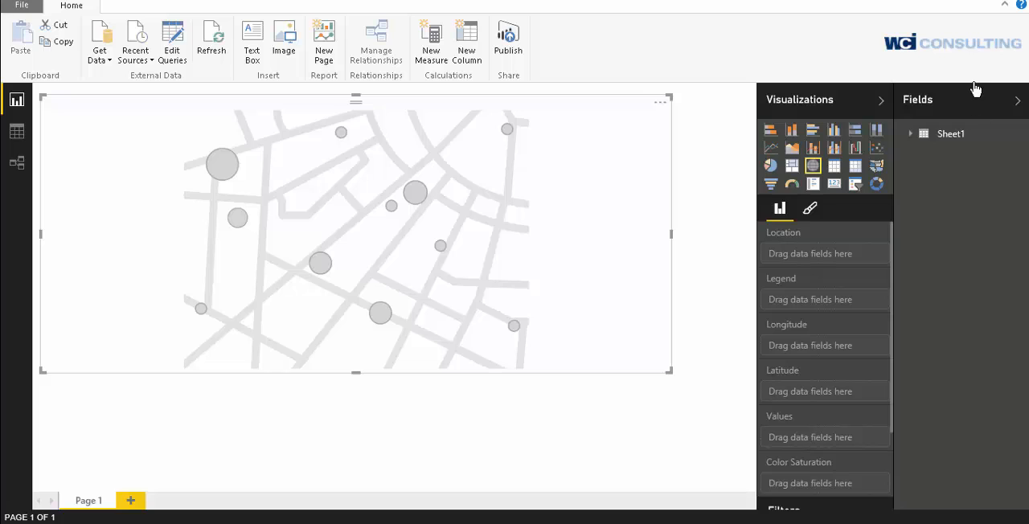
Add the Amount field from Sheet1 to the map's values, aggregated as Sum
click(910, 134)
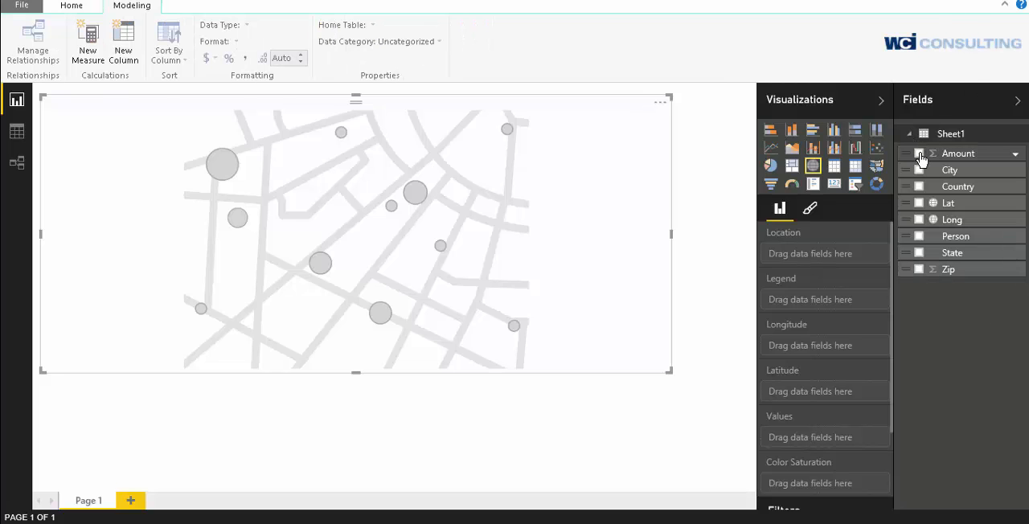
click(920, 153)
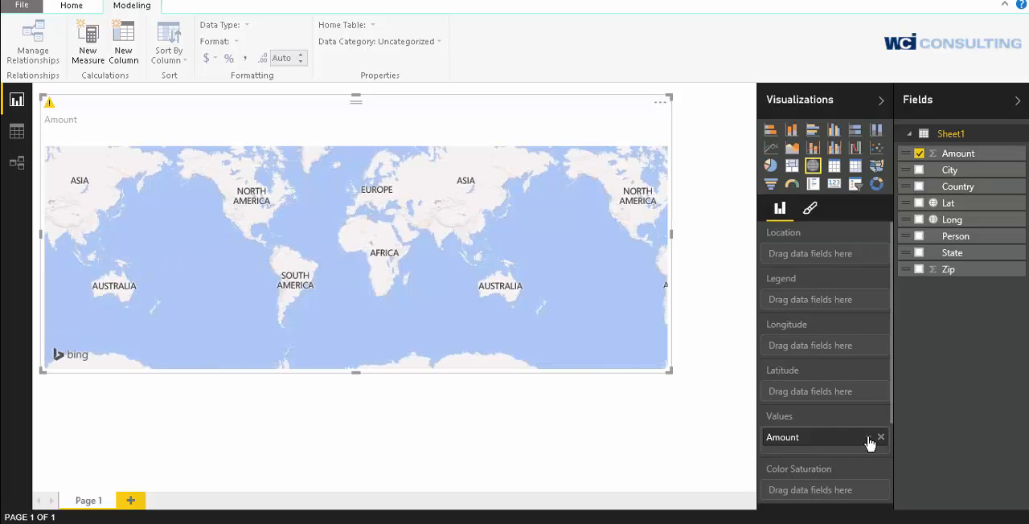
click(868, 438)
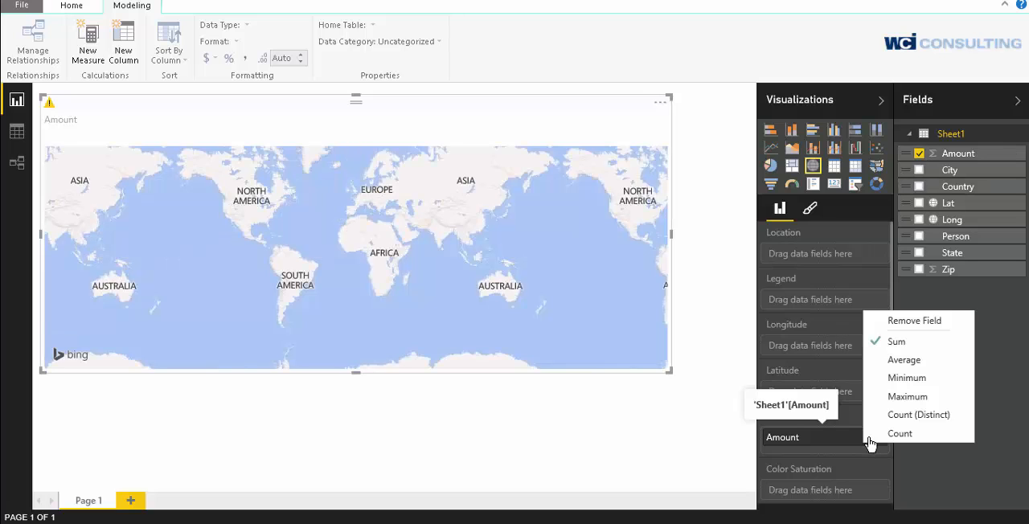
click(895, 342)
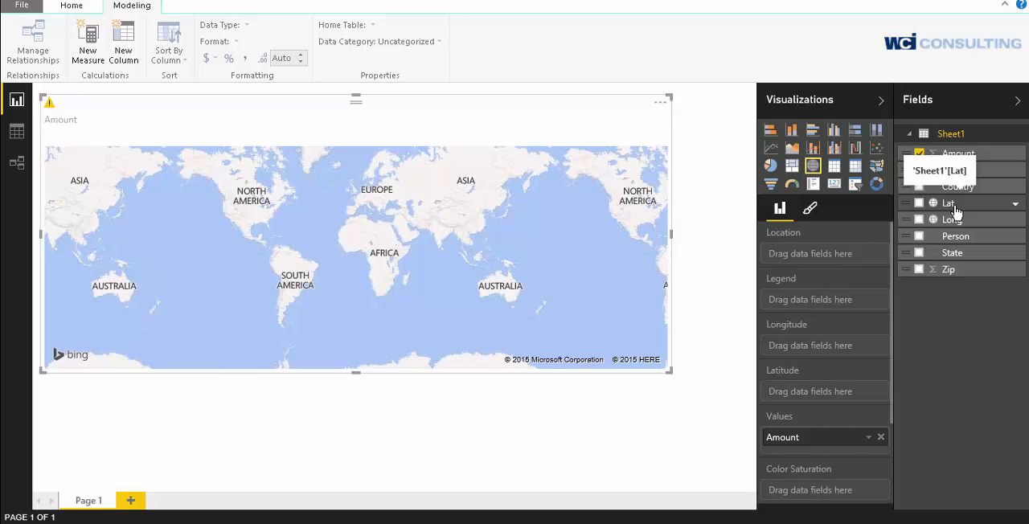
Assign Lat to the map's Latitude, Long to Longitude and City to Location, and enlarge the map to fill the page
drag(955, 211, 826, 392)
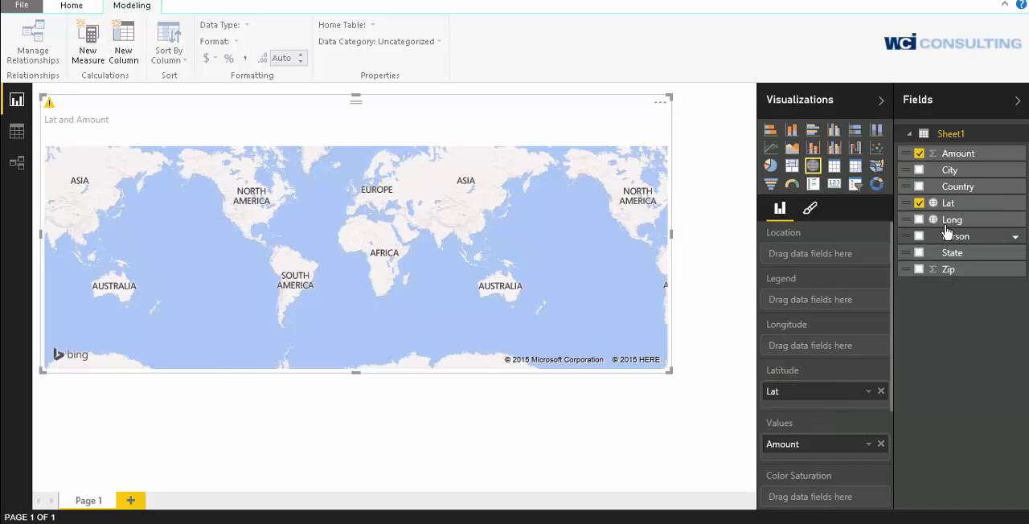
drag(952, 225, 808, 344)
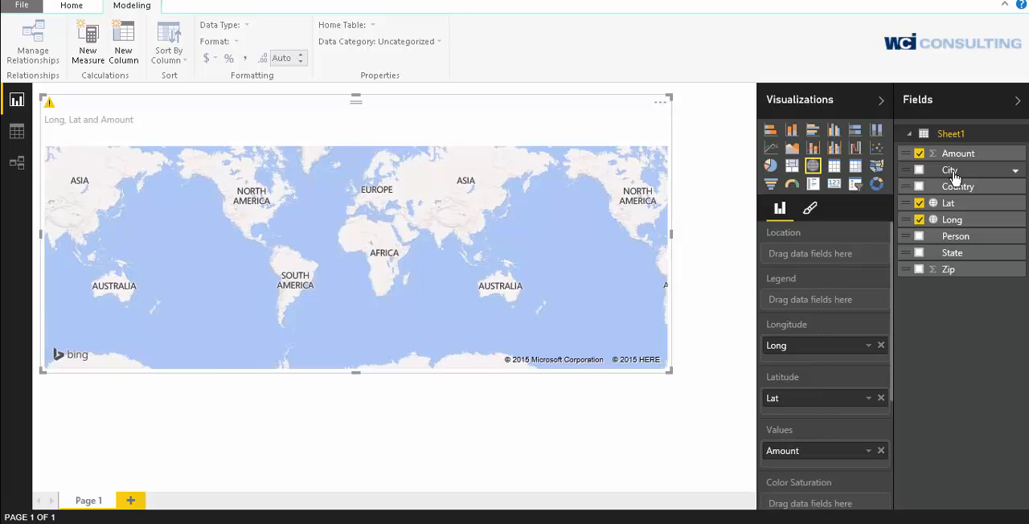
drag(952, 177, 828, 257)
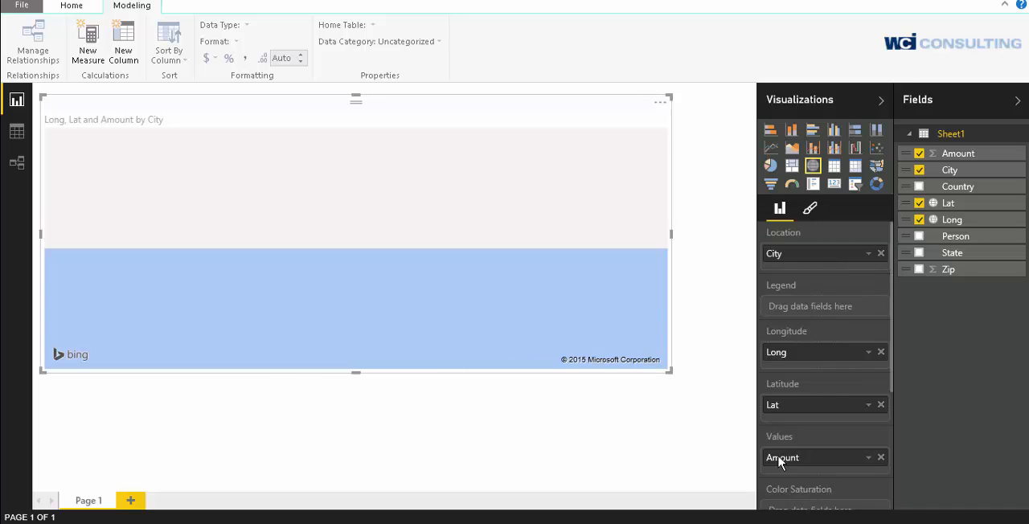
drag(667, 370, 748, 487)
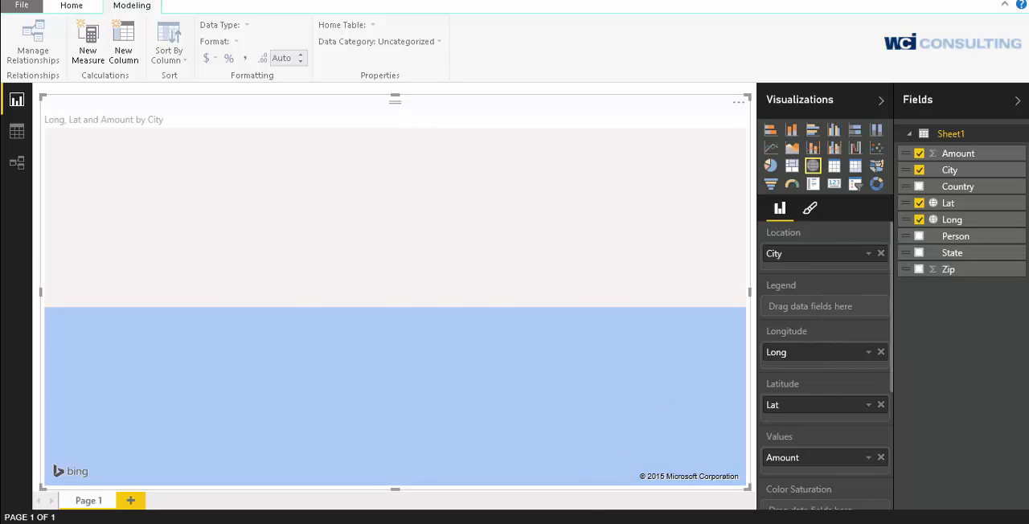
Check the source rows in Excel, return to Power BI and set the aggregation of the map's Long and Lat fields to Minimum
key(alt+Tab)
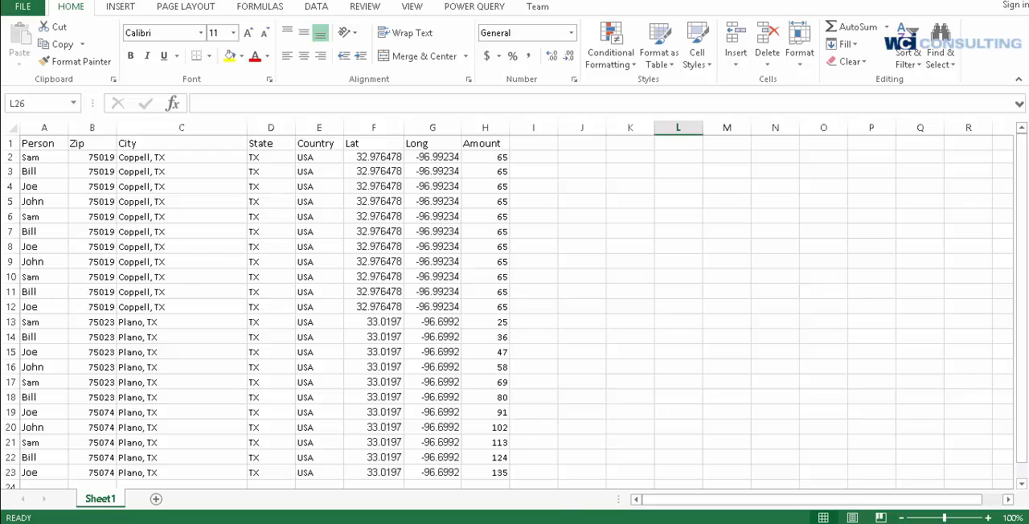
key(alt+Tab)
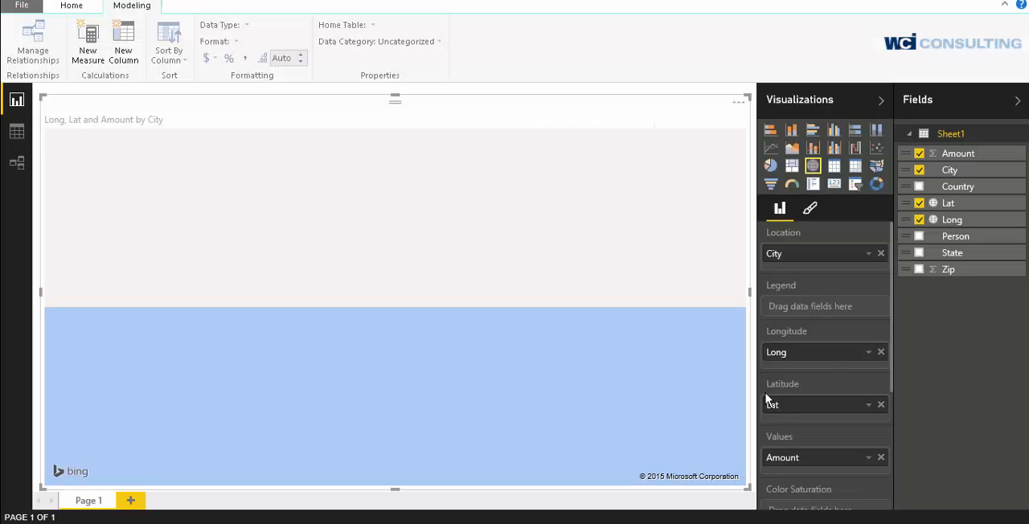
click(870, 353)
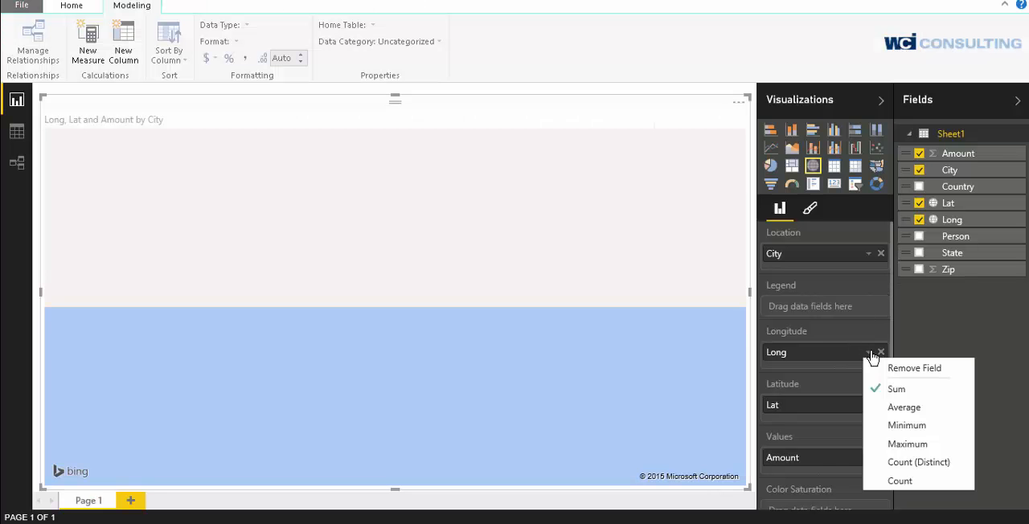
click(905, 425)
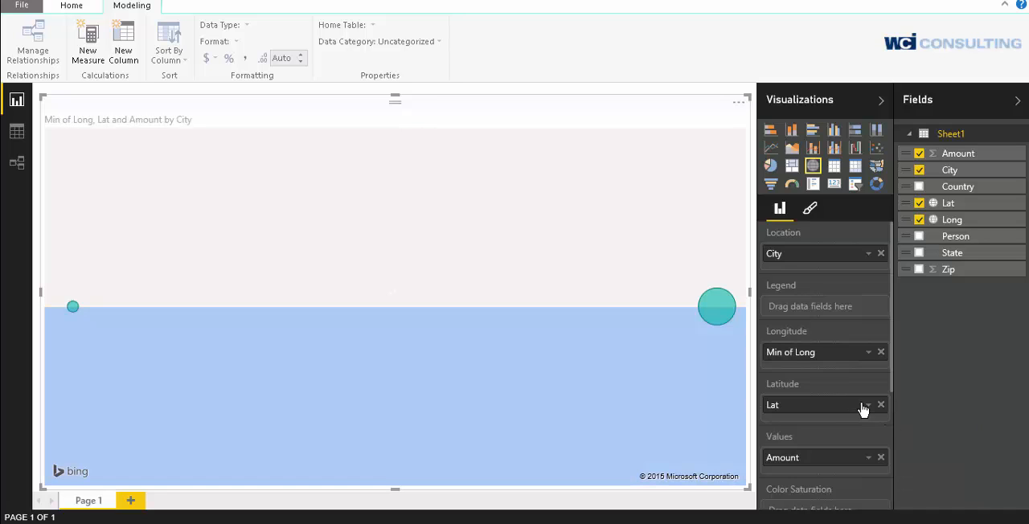
click(870, 406)
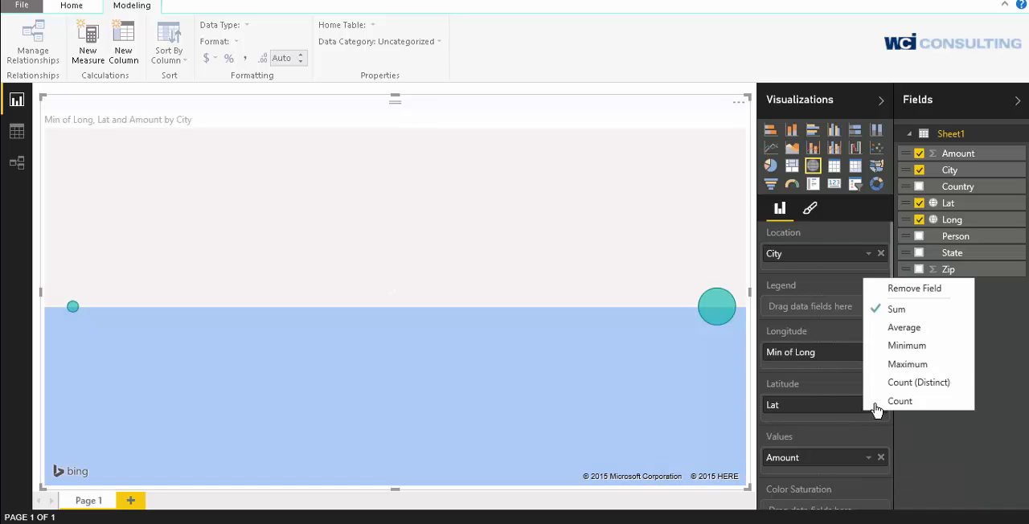
click(906, 346)
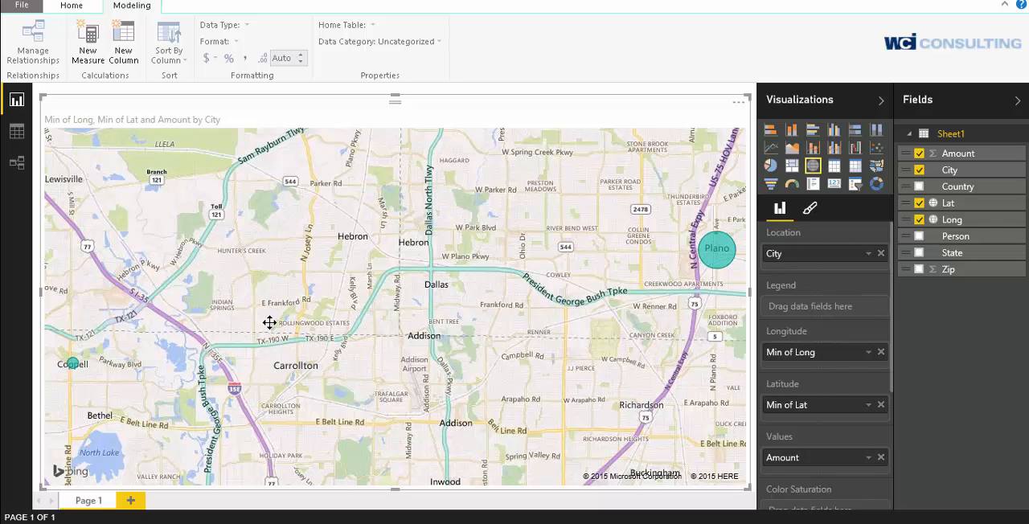
drag(264, 340, 275, 323)
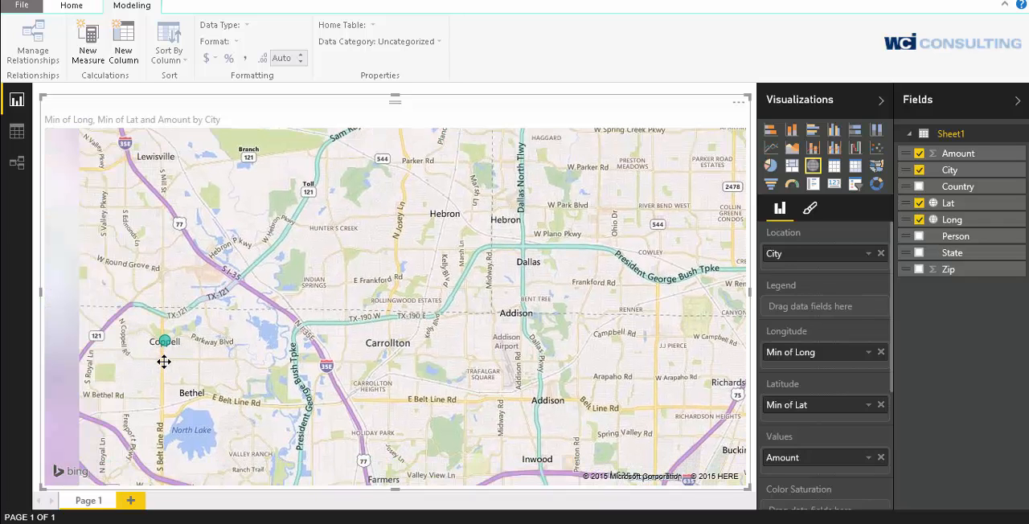
Set the aggregation of the map's Amount value to Average
drag(163, 361, 396, 342)
drag(696, 317, 591, 357)
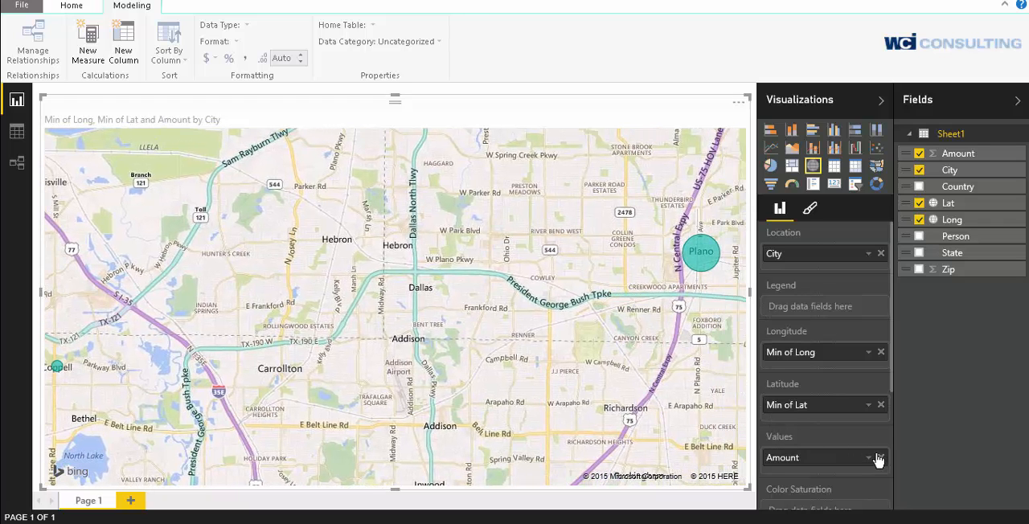
click(868, 459)
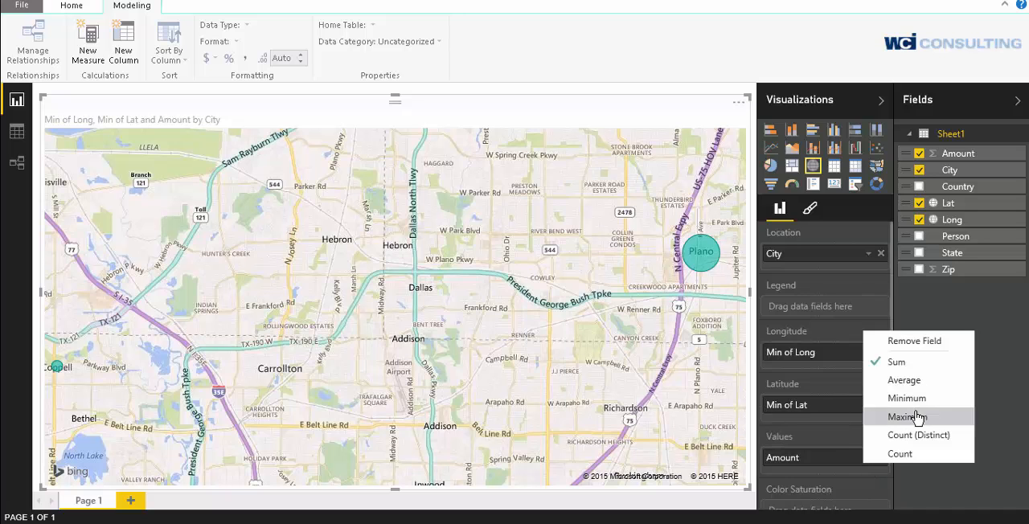
click(905, 381)
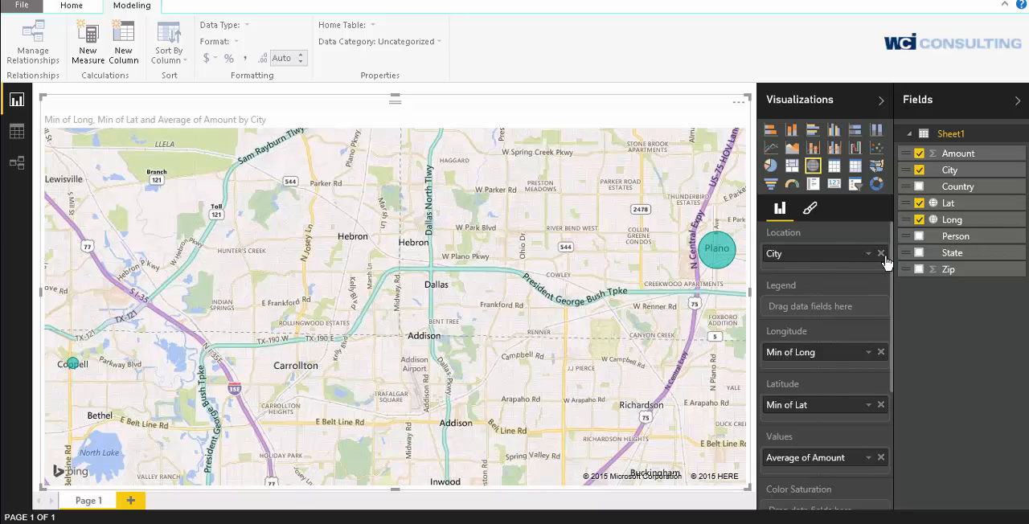
Replace City with the Person field as the map's Location and inspect the overlapping bubbles
click(881, 254)
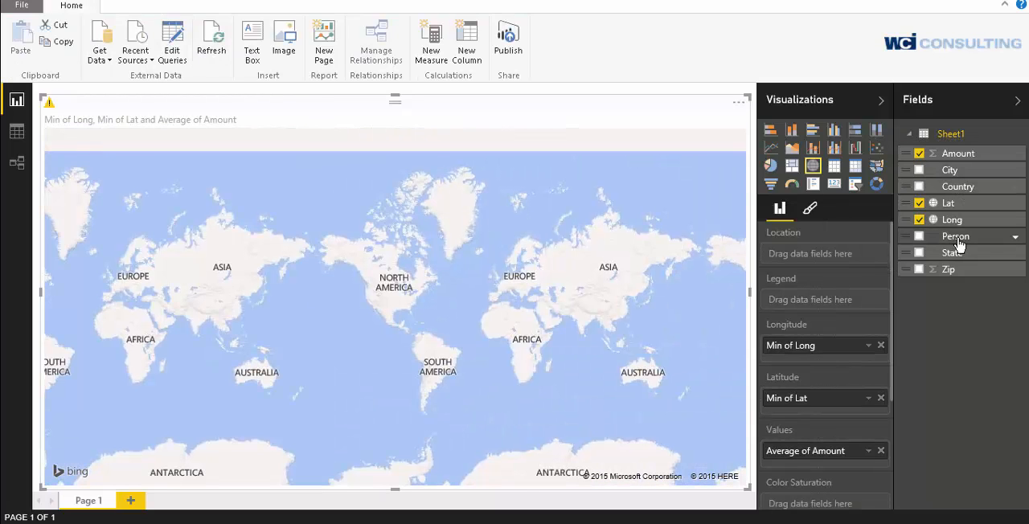
drag(958, 242, 824, 255)
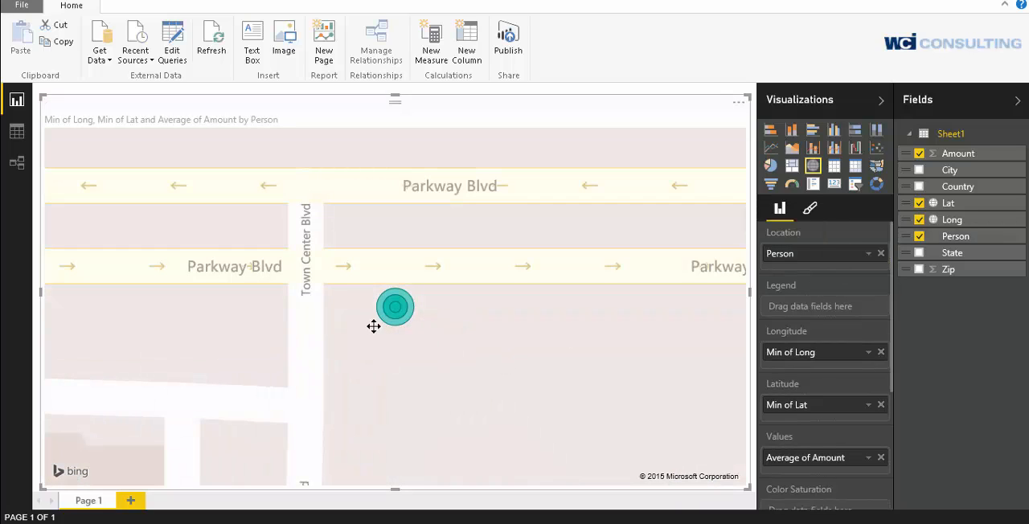
mouse_move(408, 319)
mouse_move(400, 322)
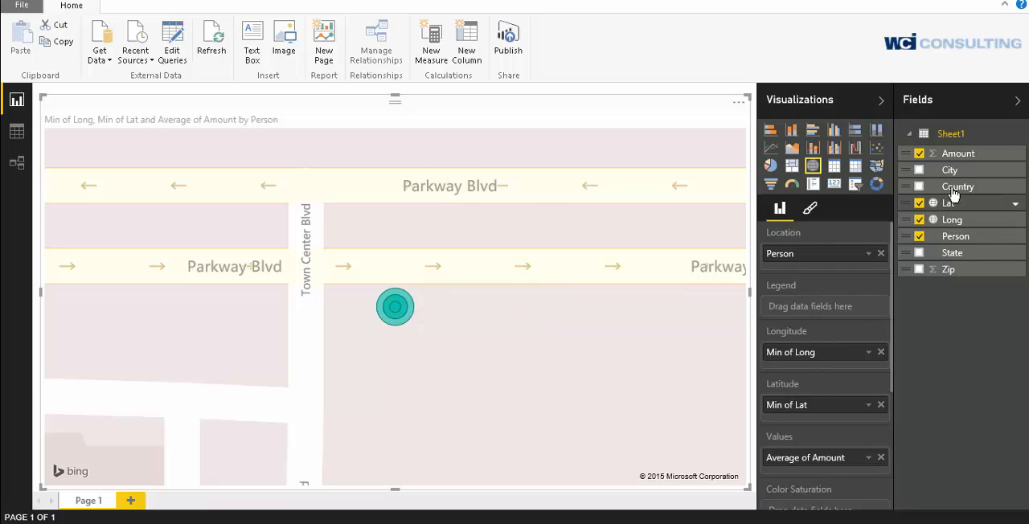
Replace Person with City as the map's Location and remove the averaged Amount from the map's values
click(880, 254)
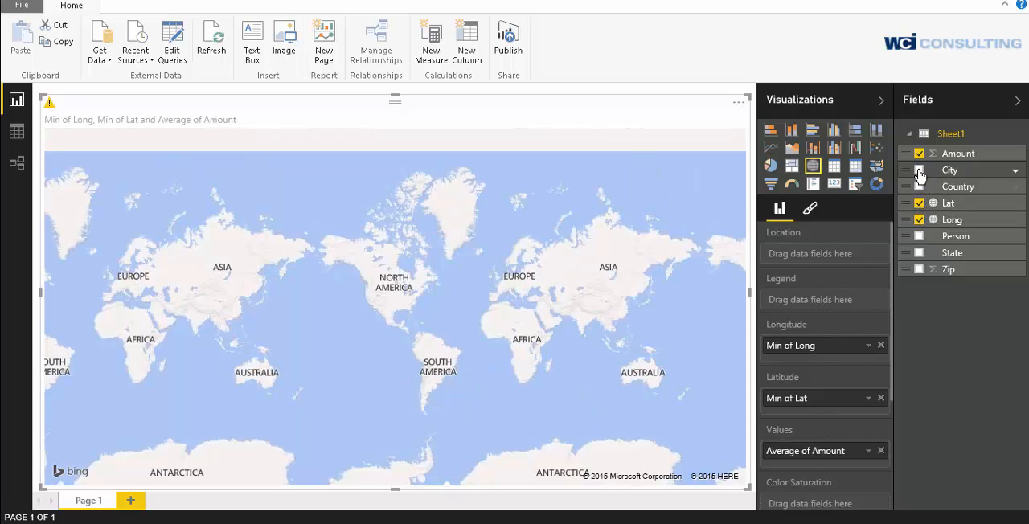
click(918, 171)
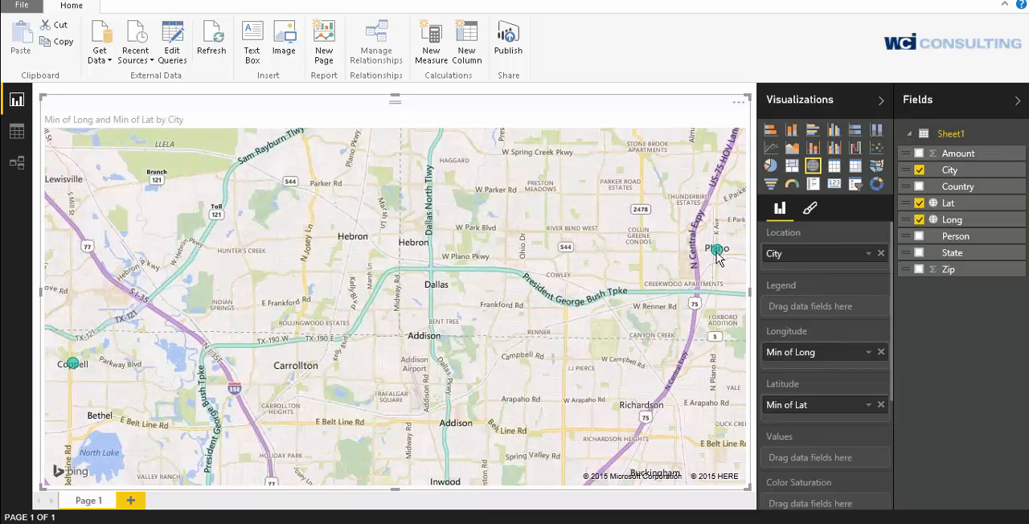
mouse_move(718, 257)
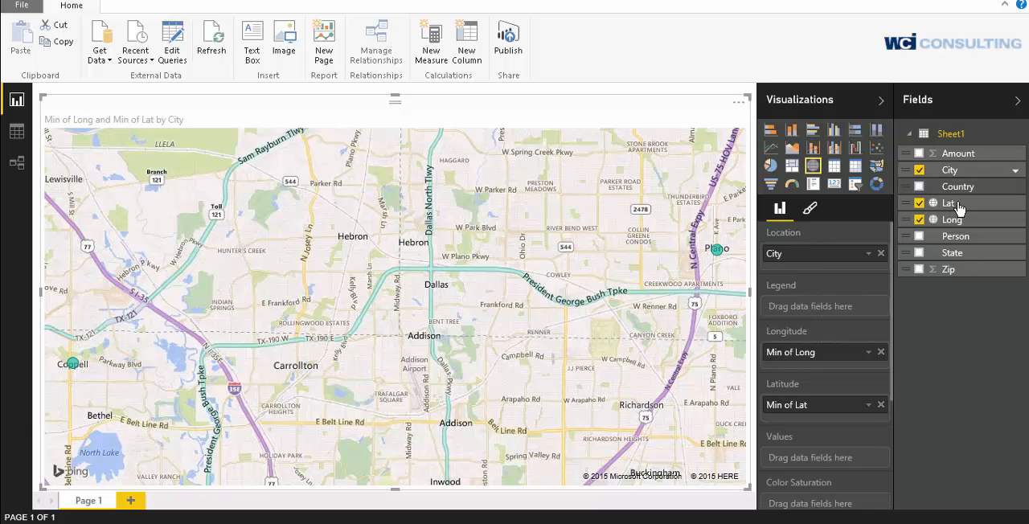
Add the Amount field back to the map's values and inspect the details of the Plano and Coppell bubbles
click(918, 154)
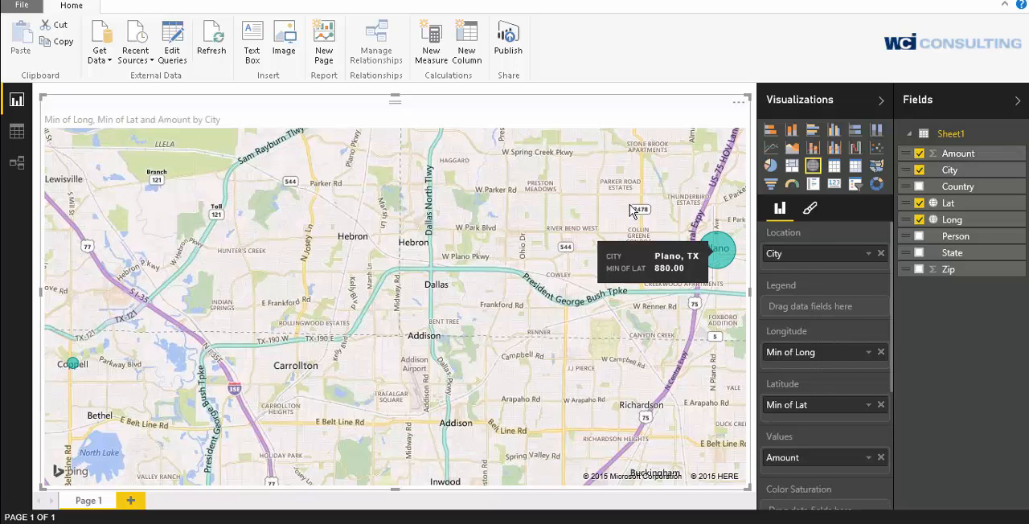
mouse_move(73, 367)
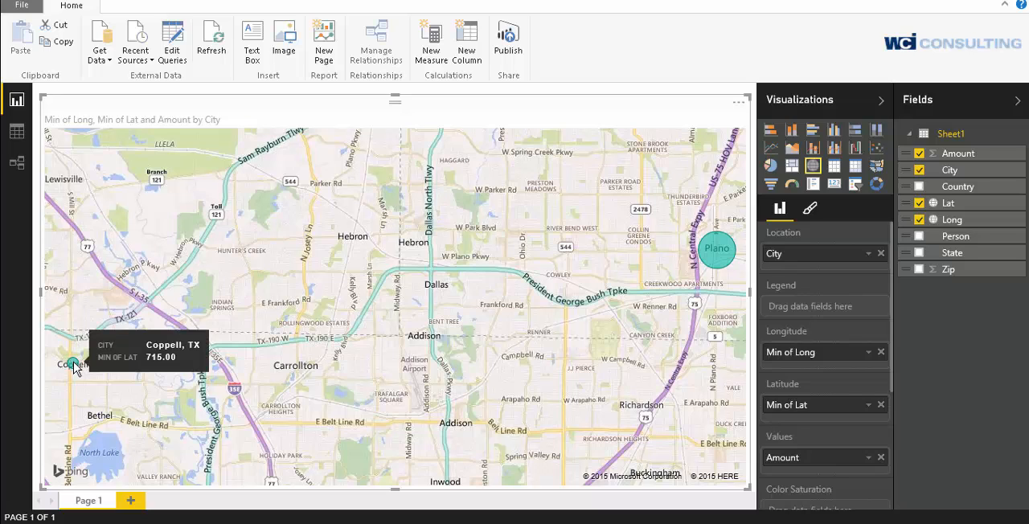